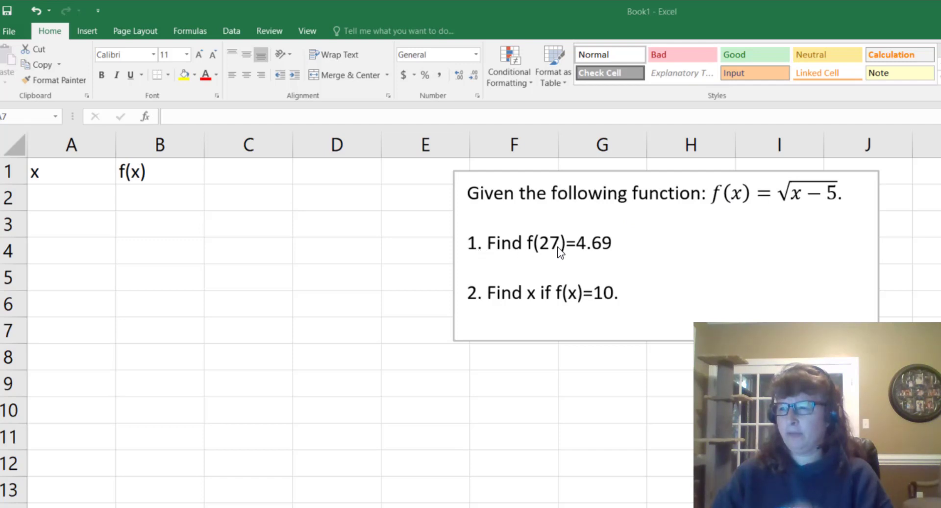
- Delete the 4.69 answer so the first question reads 'Find f(27)='
click(613, 243)
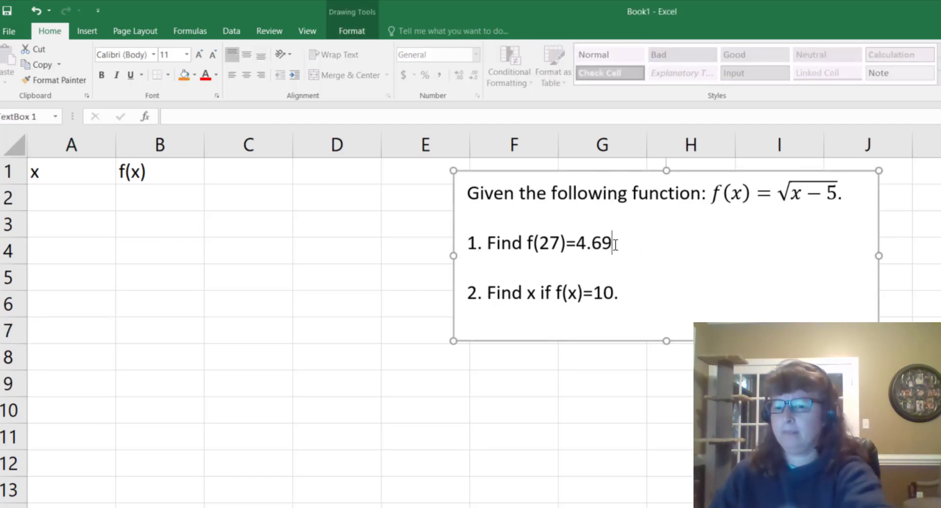
key(BackSpace)
key(BackSpace)
key(BackSpace)
key(BackSpace)
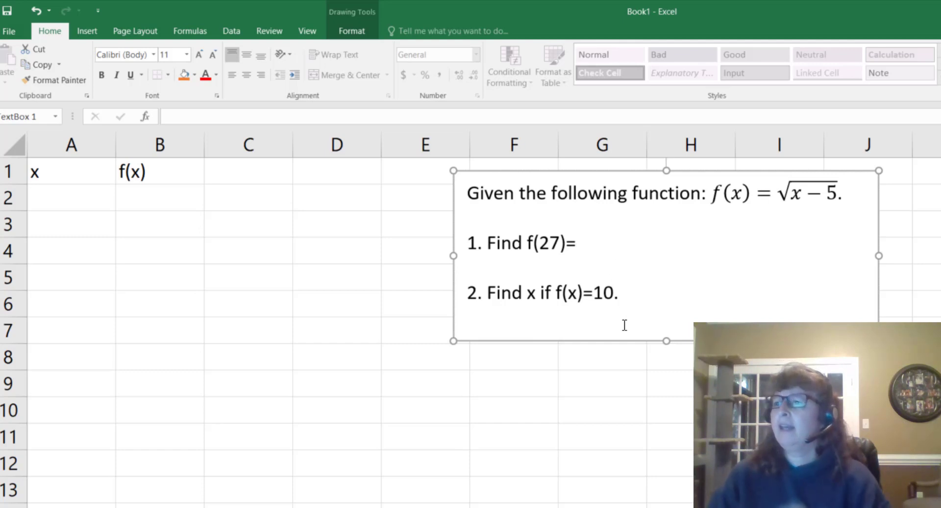
key(Down)
key(End)
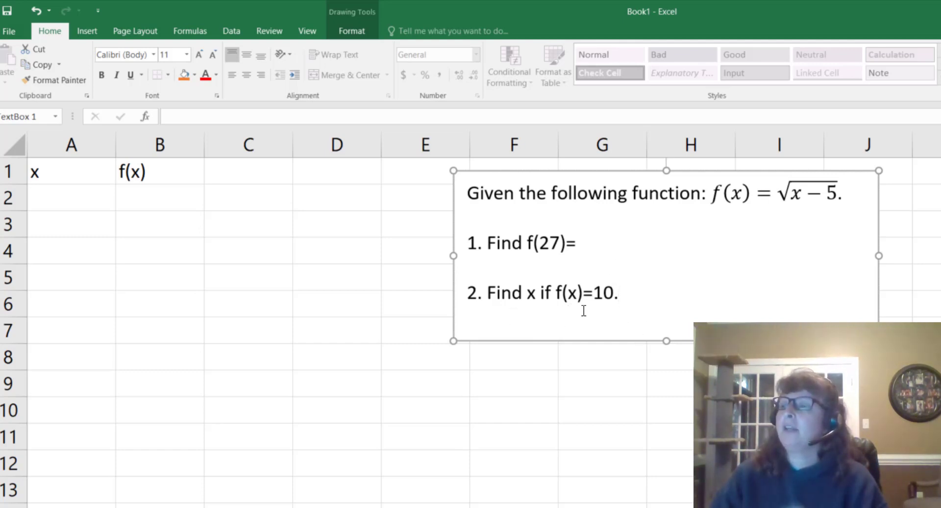
- Enter =SQRT(A2-5) in B2 under the f(x) heading; it shows #NUM! for now
click(85, 204)
click(155, 203)
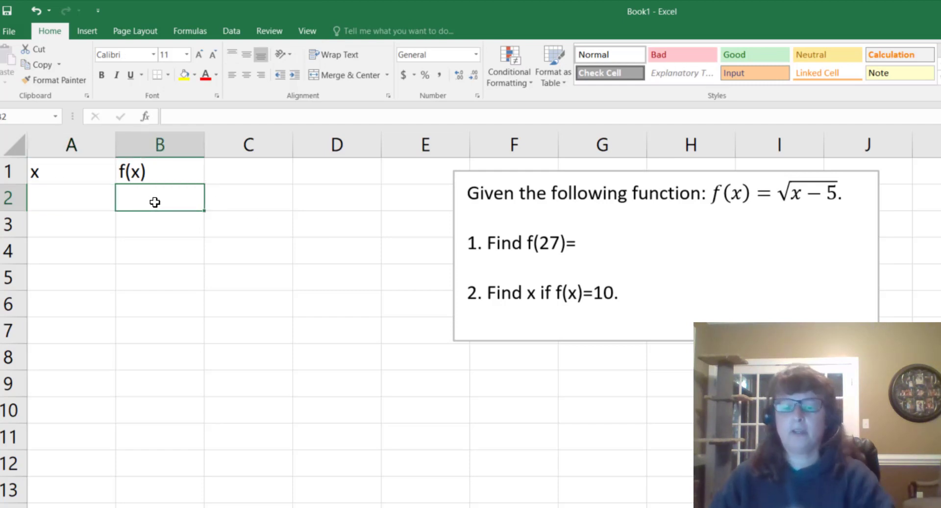
text(=)
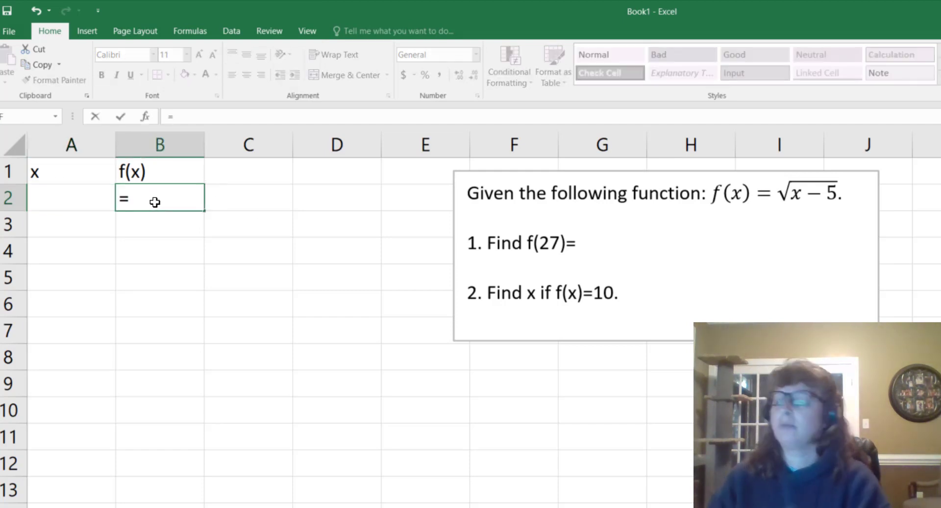
text(sqrt)
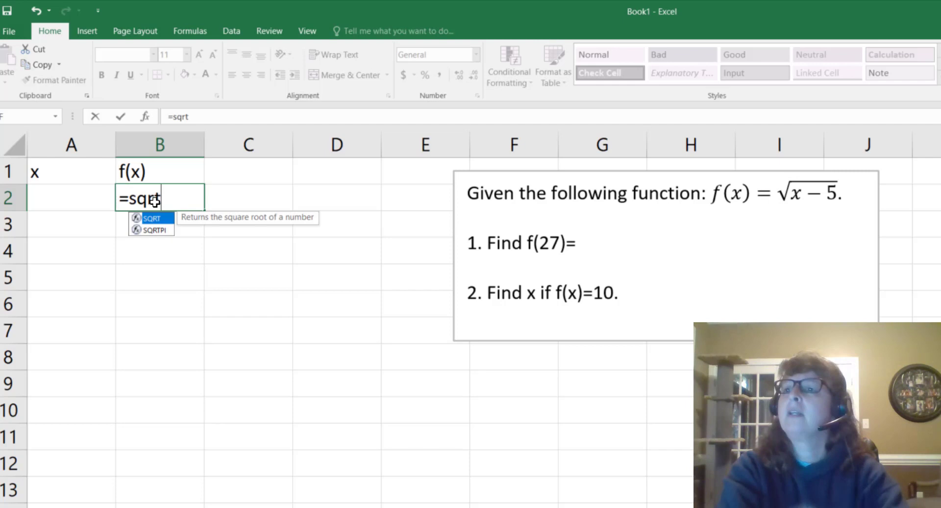
text(()
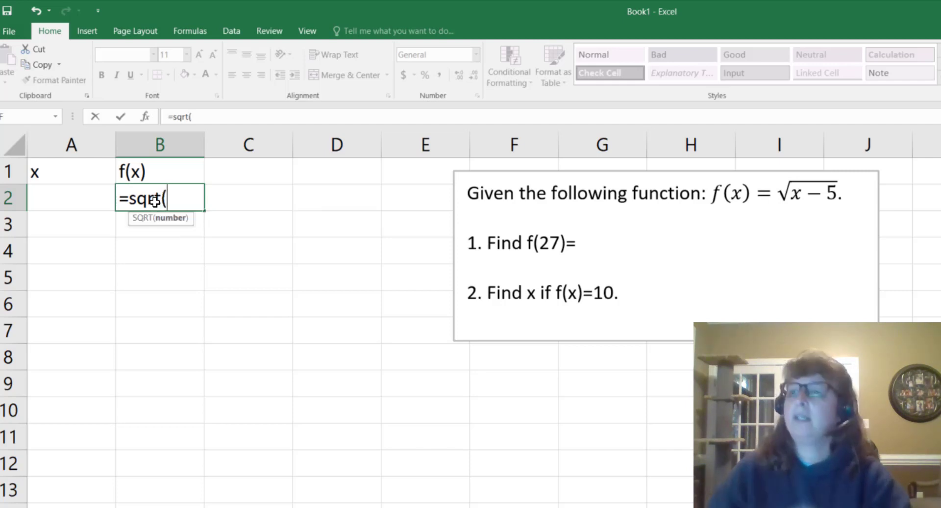
click(84, 207)
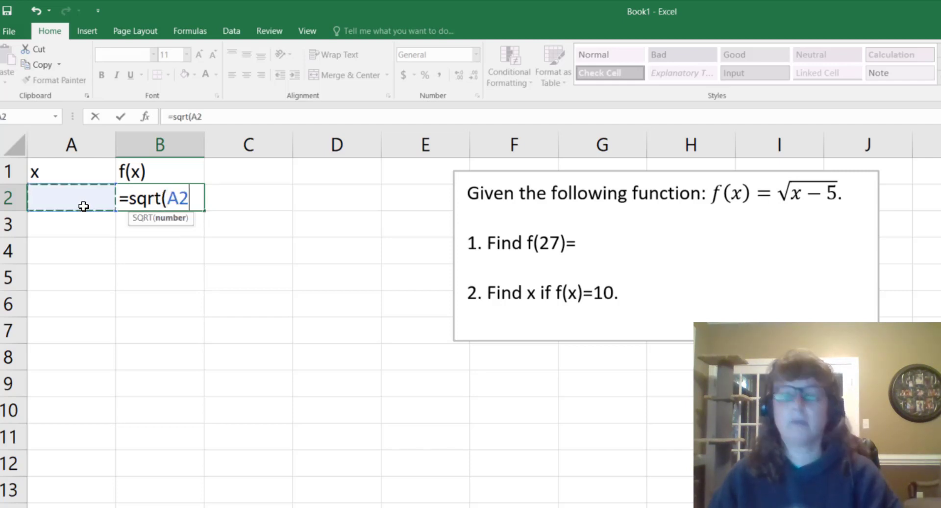
text(-5)
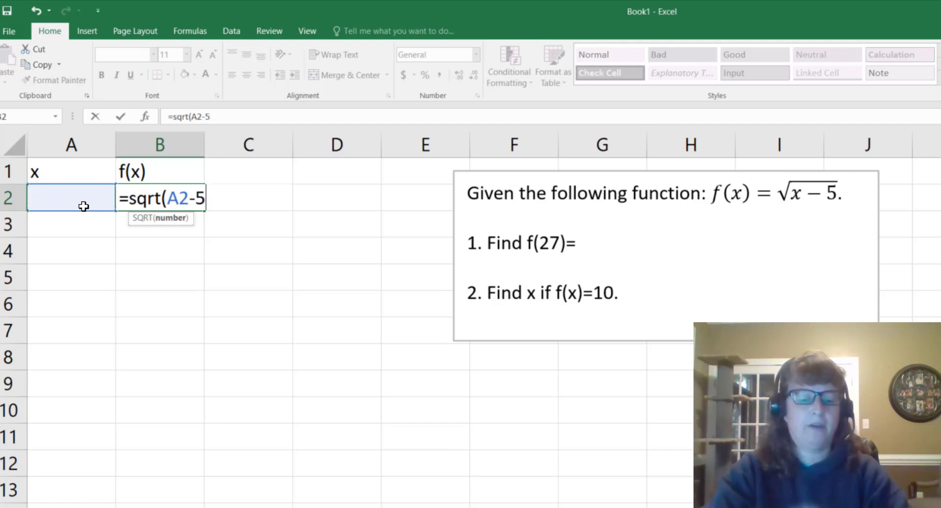
text())
key(Return)
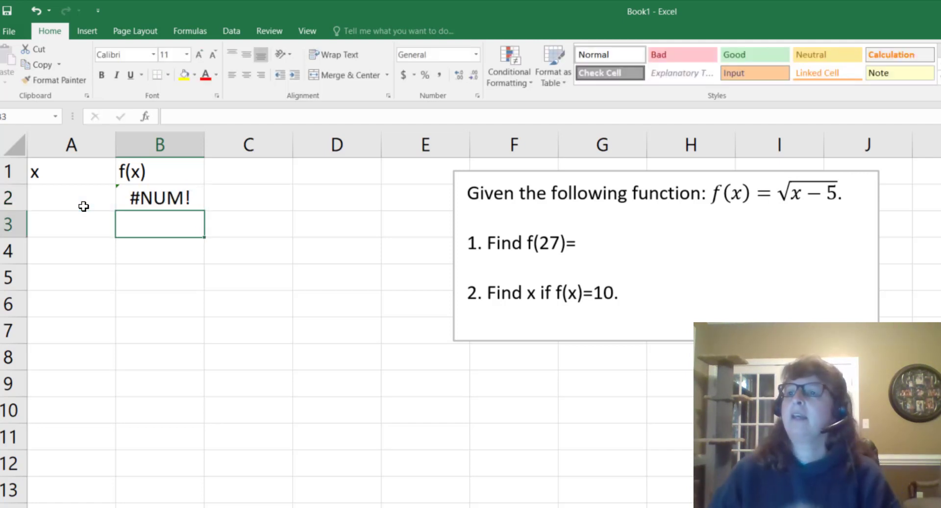
click(144, 202)
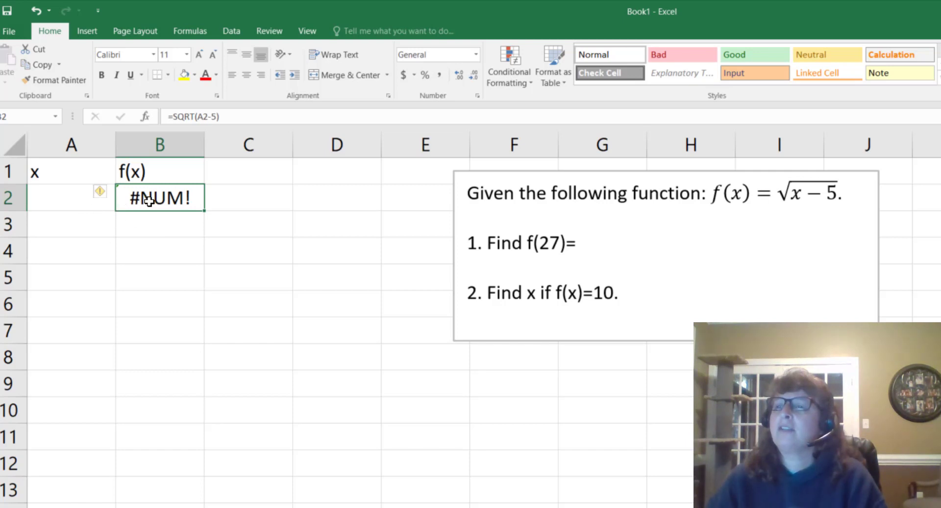
click(66, 201)
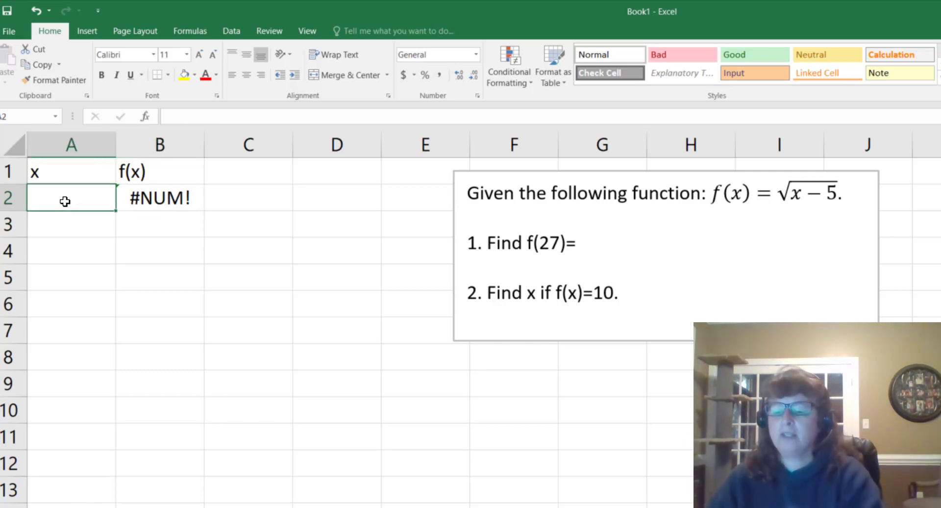
- Enter x = 5 in A2 and fill x 5–10 with their f(x) values down to row 7
text(0)
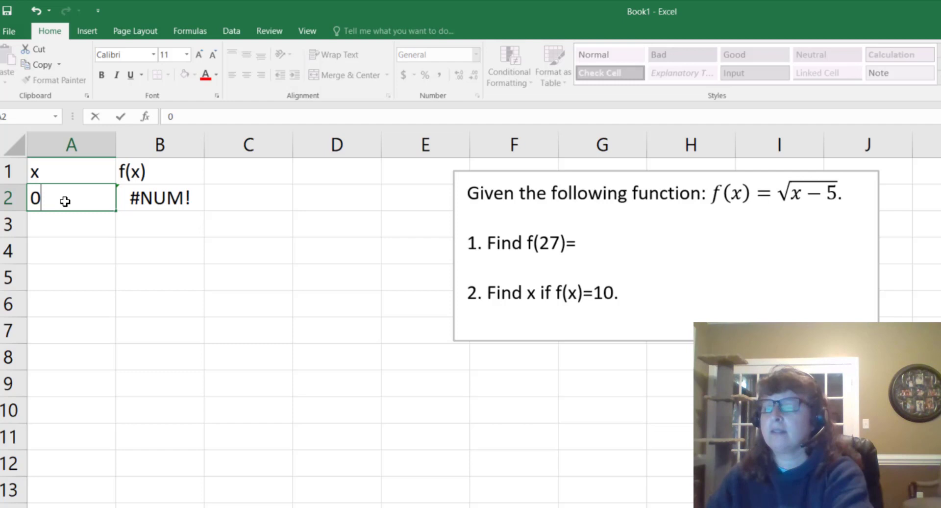
key(Return)
click(65, 201)
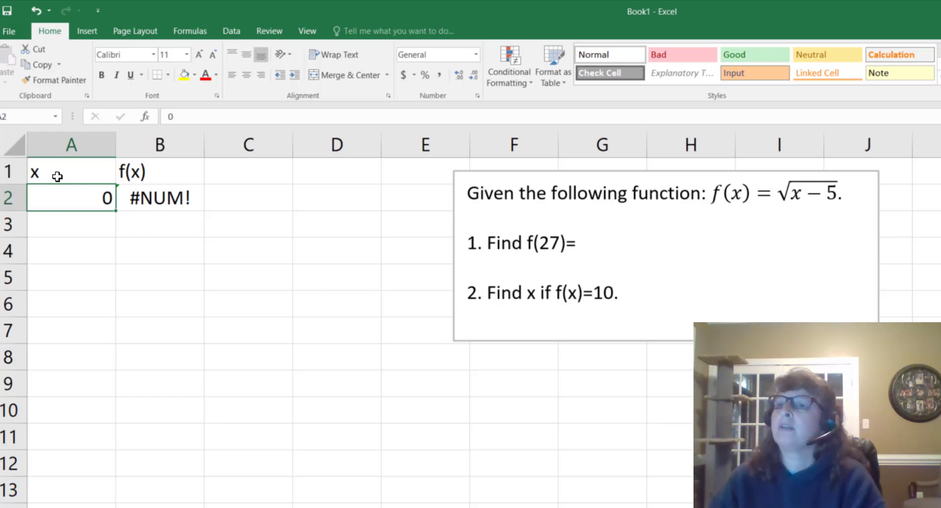
text(5)
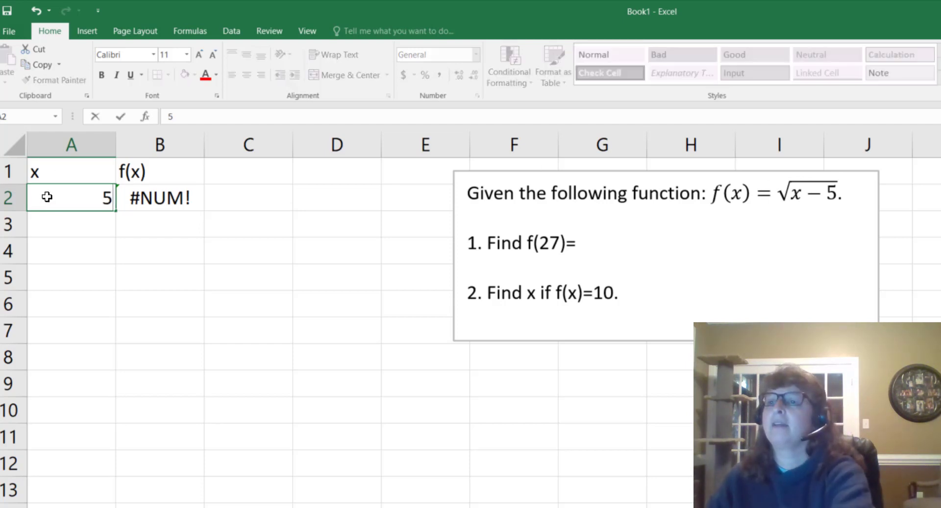
key(Return)
mouse_move(69, 196)
mouse_down()
mouse_move(175, 200)
mouse_move(198, 216)
mouse_up()
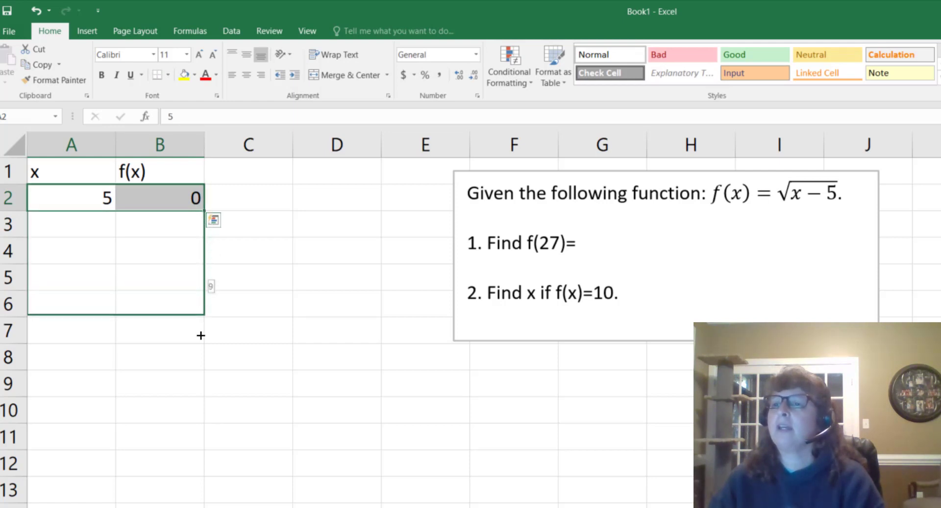
drag(206, 212, 200, 346)
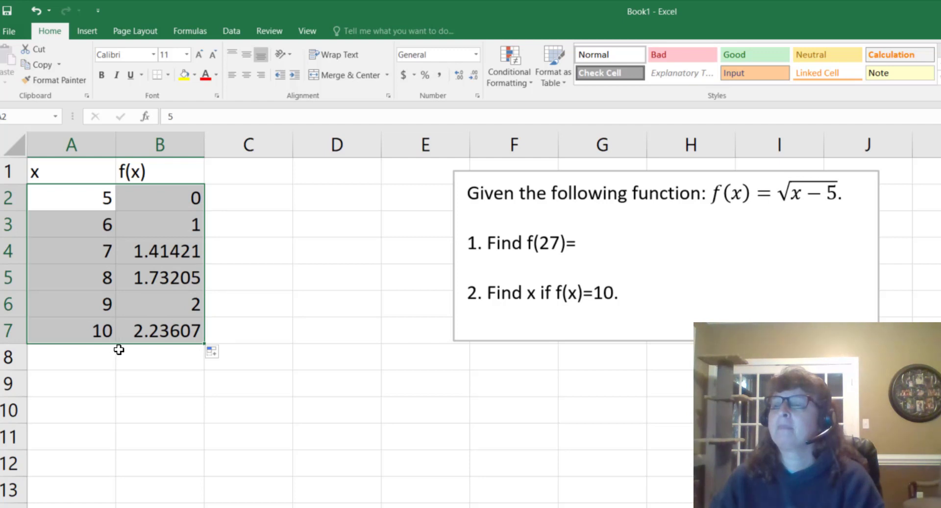
- Add row 8 with x = 27 so its f(x) shows 4.69042
click(349, 312)
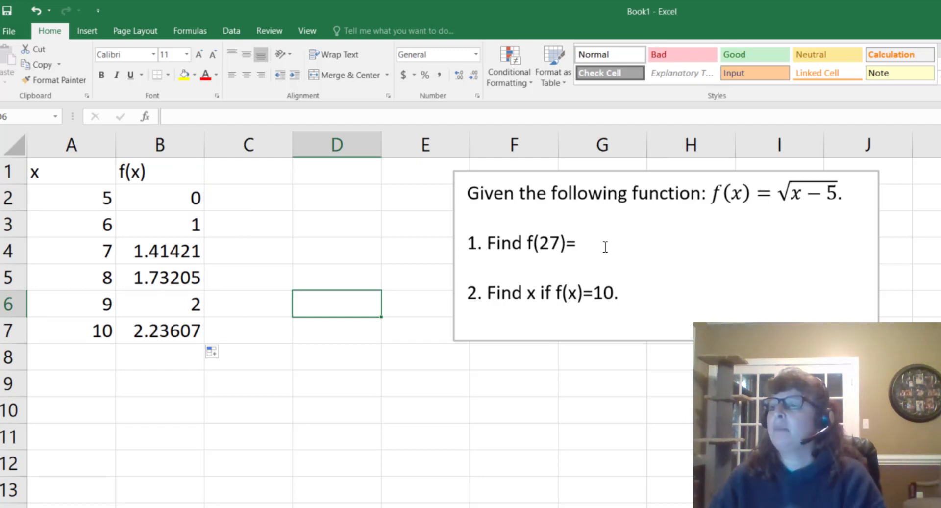
mouse_move(74, 330)
mouse_down()
mouse_move(161, 333)
mouse_move(202, 360)
mouse_up()
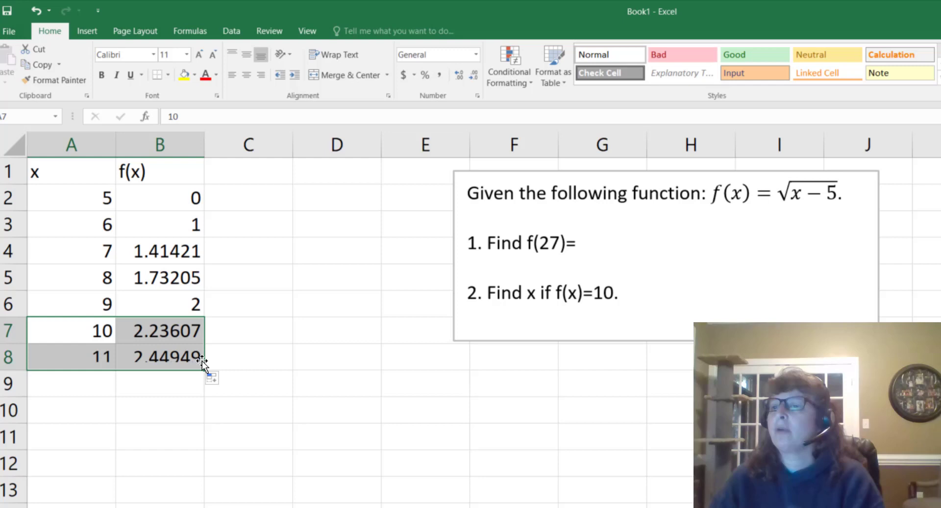
click(67, 351)
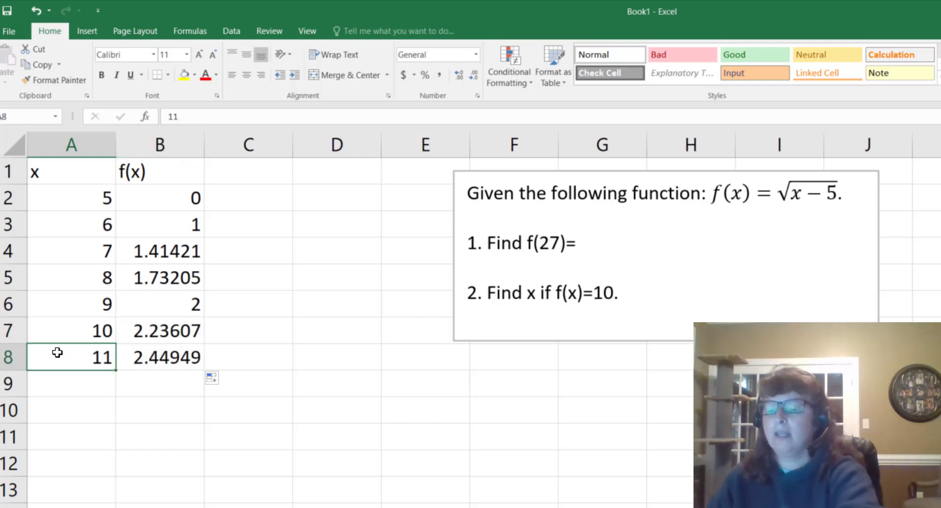
text(27)
key(Return)
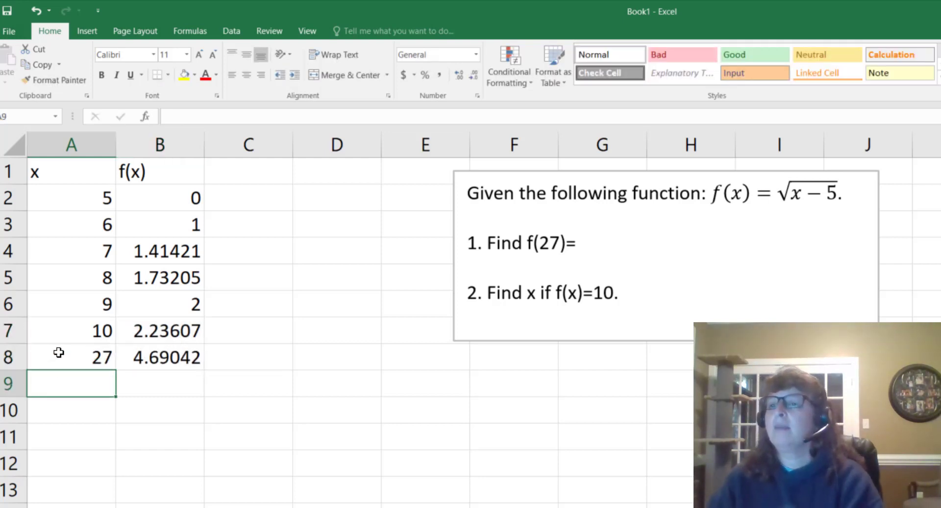
drag(52, 181, 158, 329)
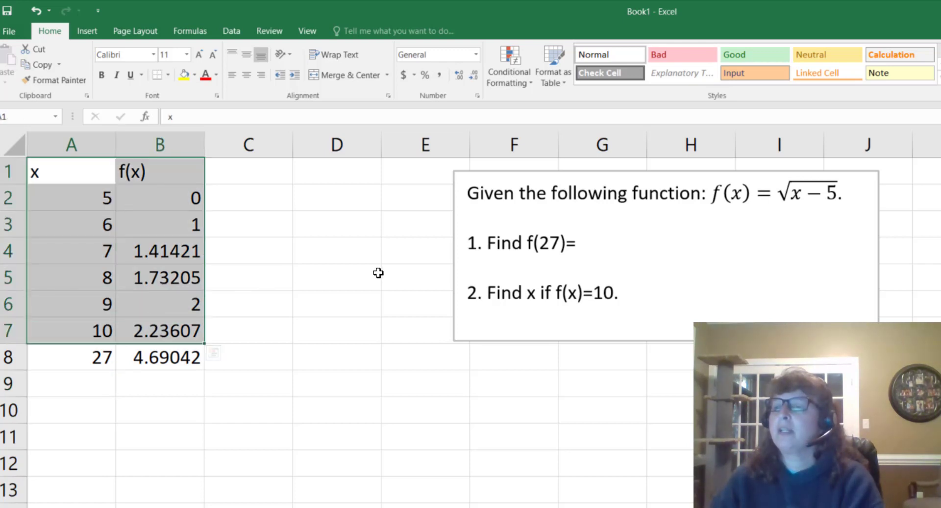
click(332, 297)
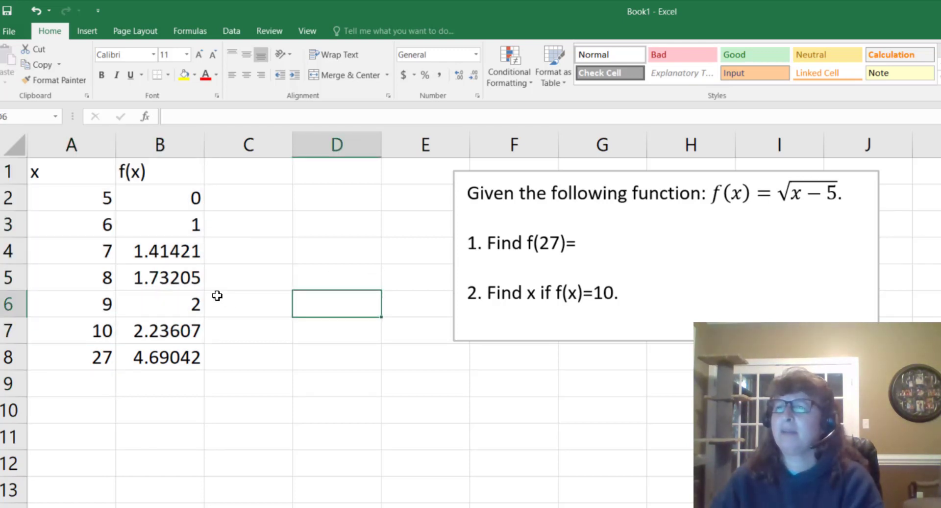
- Try a yellow fill on the problem text box, then undo it
drag(712, 193, 837, 194)
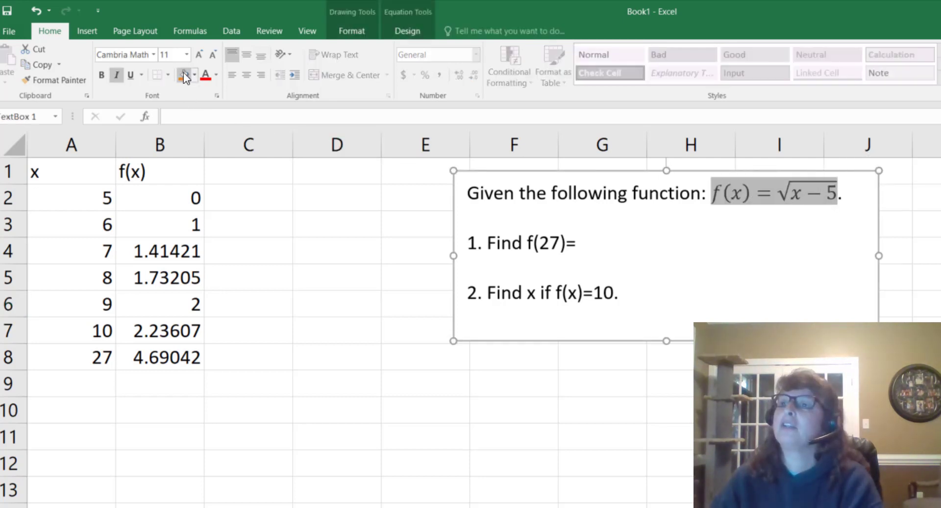
click(195, 76)
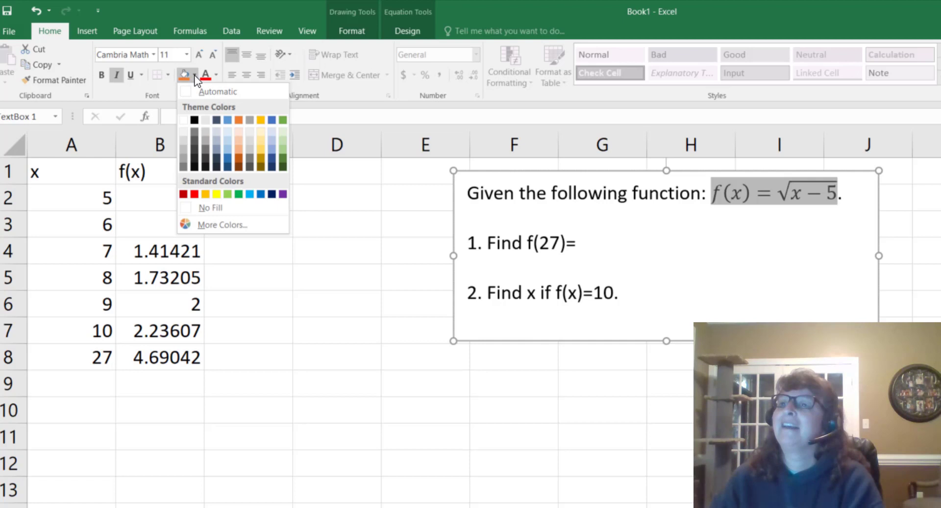
click(216, 194)
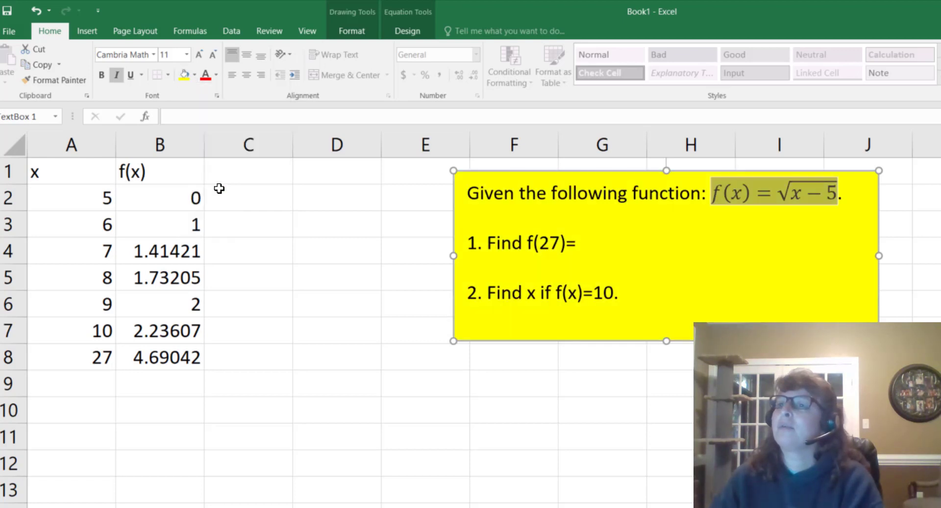
click(34, 10)
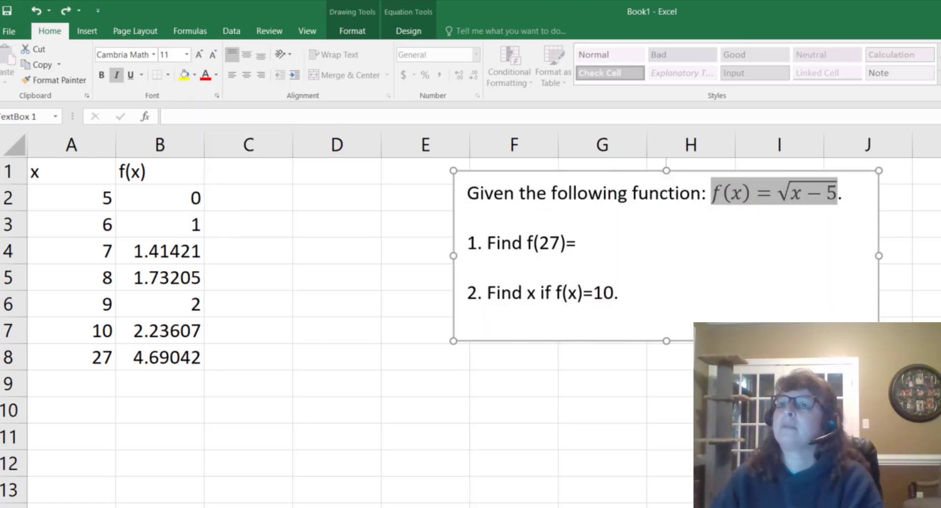
click(772, 283)
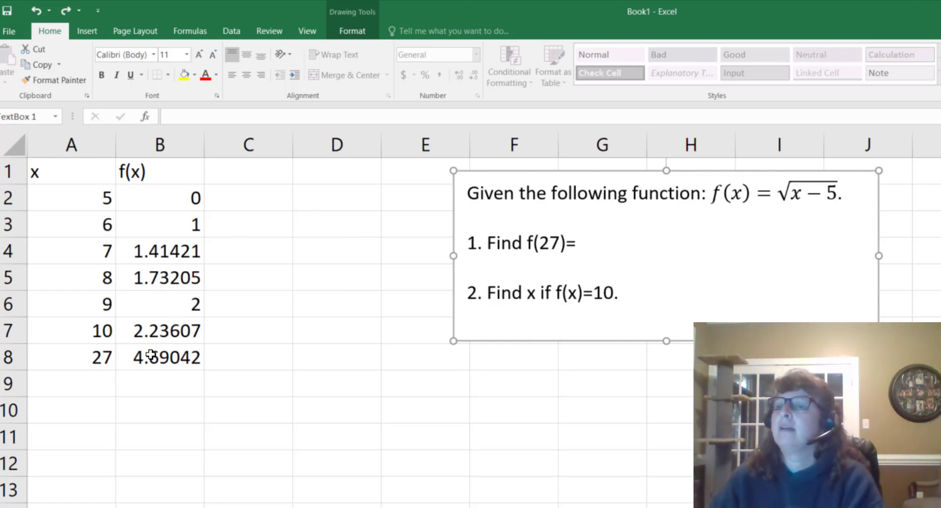
- Write 4.69 after 'Find f(27)=' in the first question
click(607, 243)
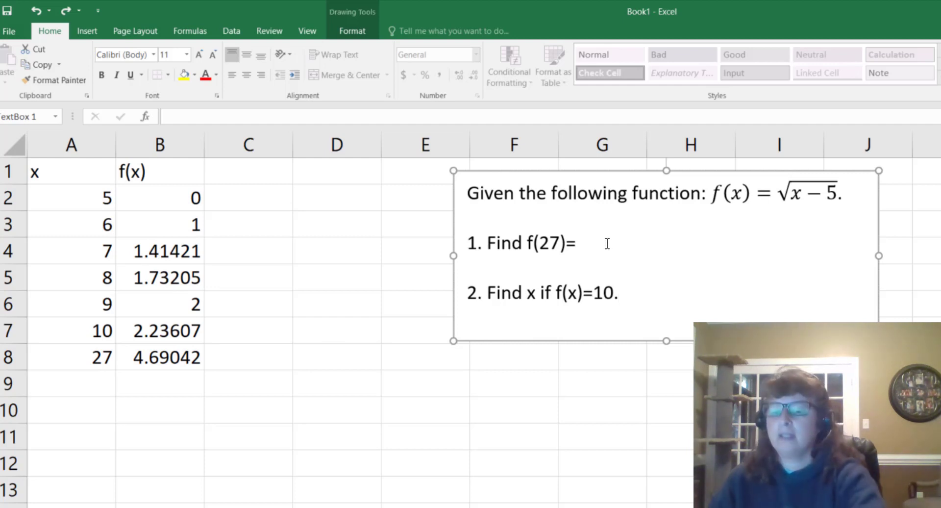
text(4.)
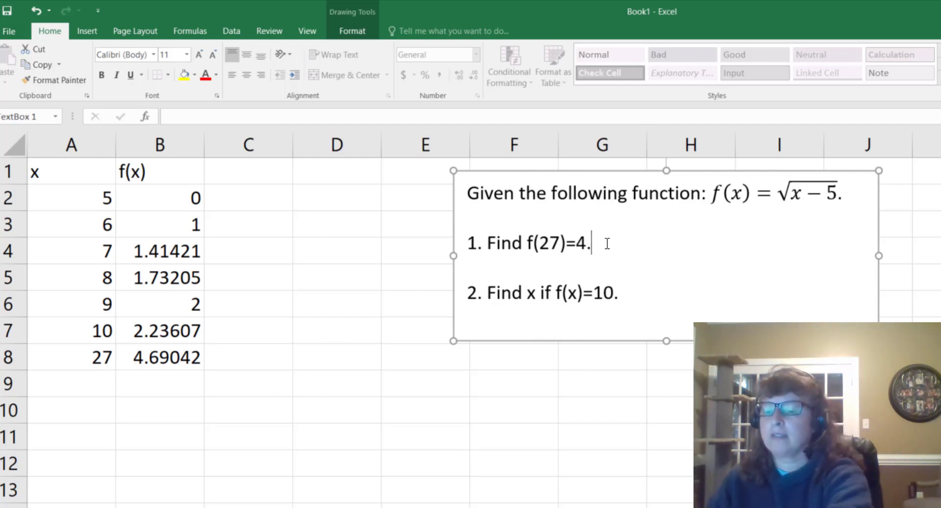
text(69)
click(365, 348)
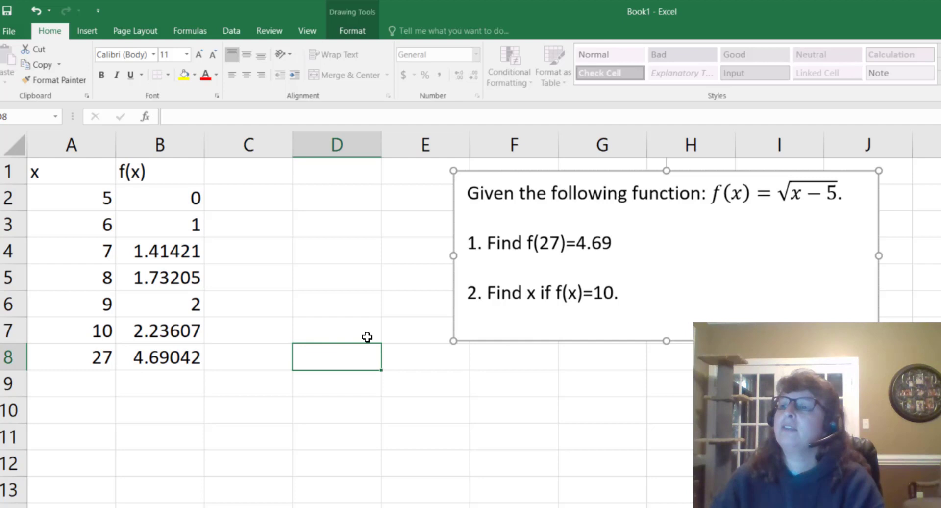
click(529, 297)
double_click(530, 298)
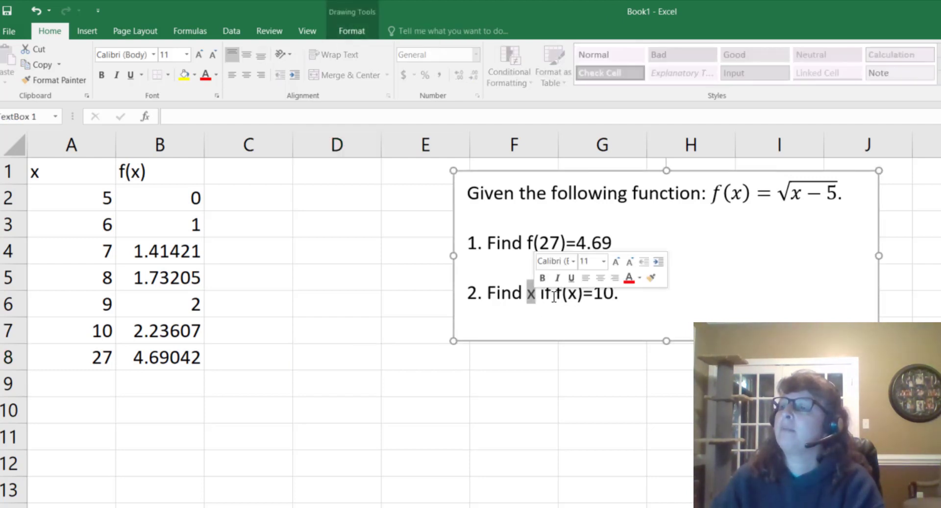
click(187, 360)
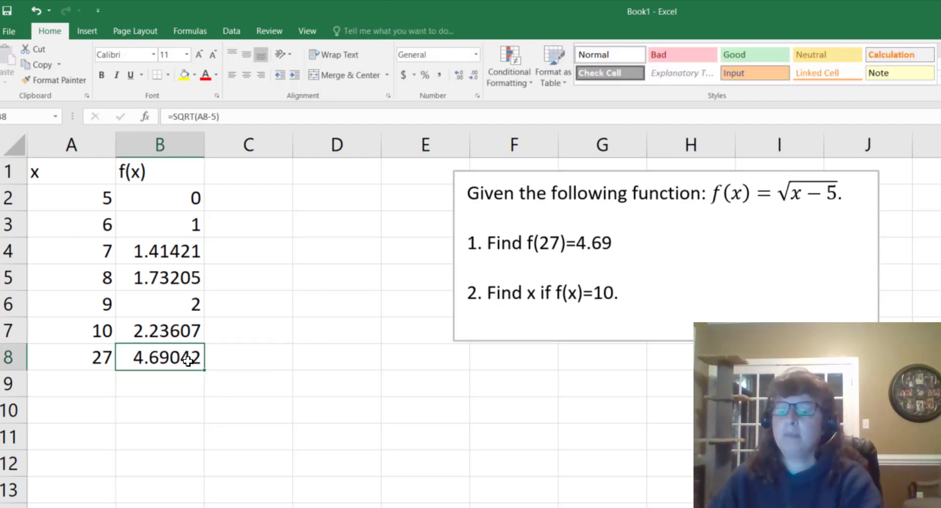
- Overwrite B8 with 10, then undo to restore its square-root formula
double_click(187, 360)
text(10)
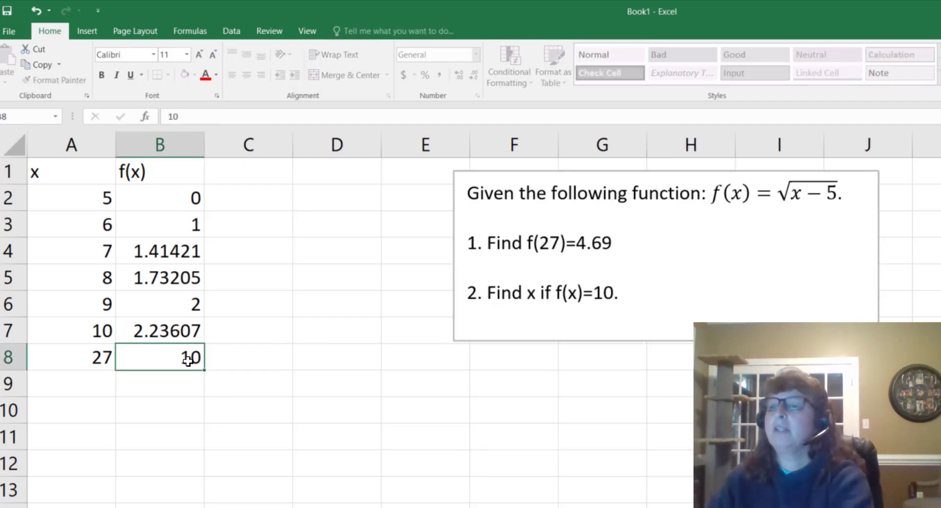
key(Return)
click(188, 360)
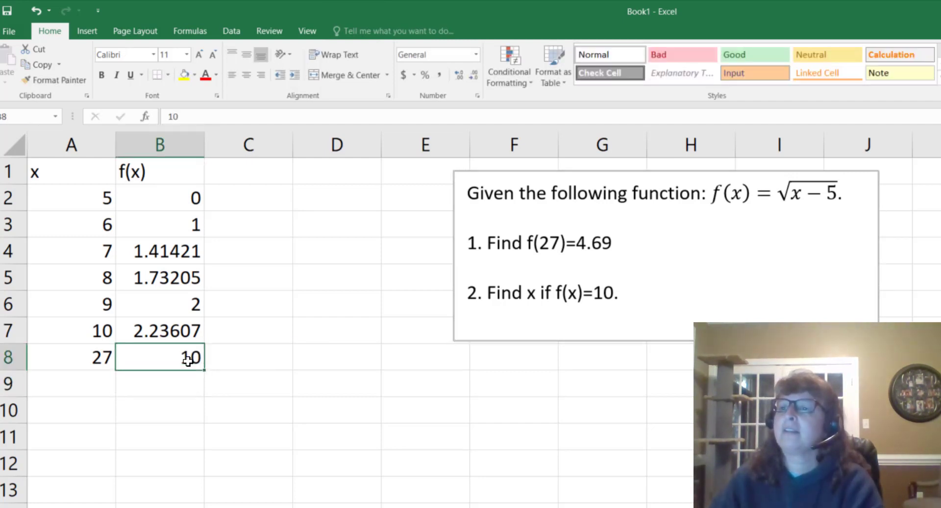
click(186, 331)
click(190, 357)
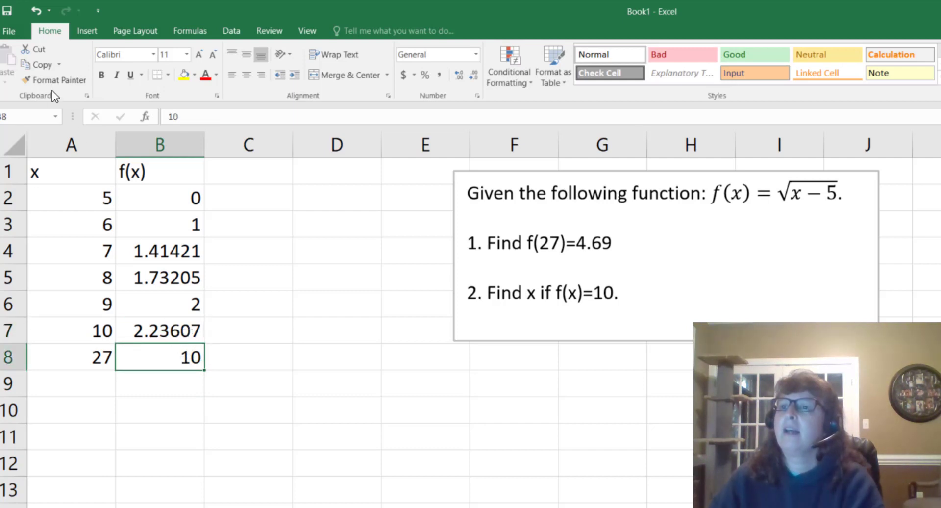
click(35, 11)
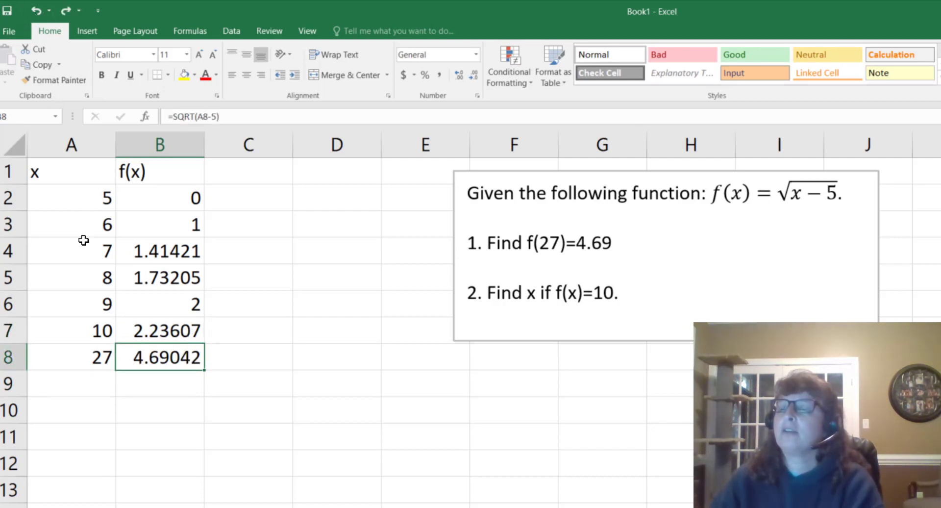
- Fill the x = 27 row down to row 9, giving x = 28 and f(x) = 4.79583
click(162, 465)
click(187, 505)
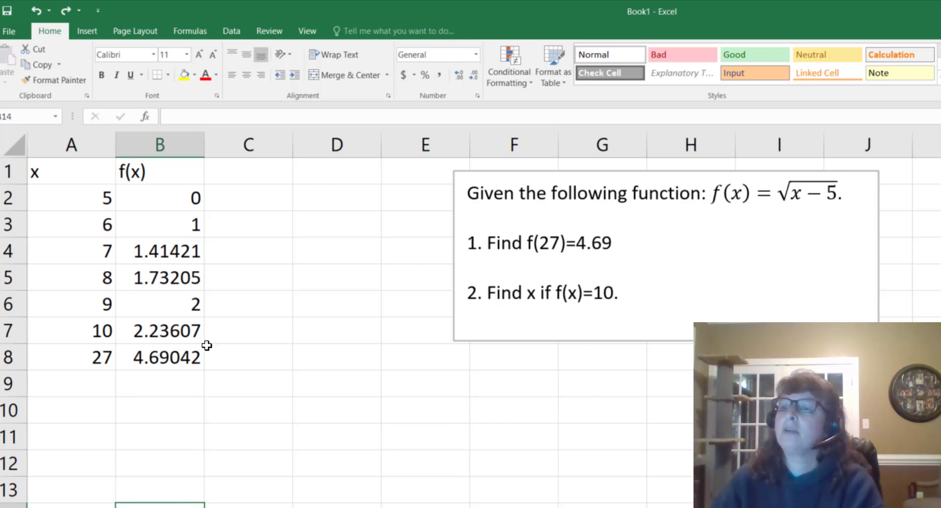
mouse_move(113, 366)
mouse_down()
mouse_move(199, 365)
mouse_move(147, 394)
mouse_up()
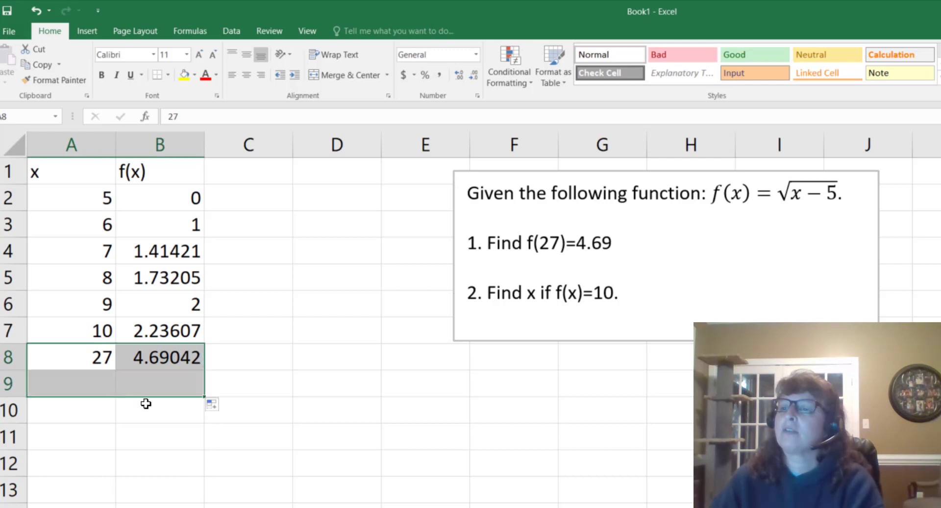
click(155, 387)
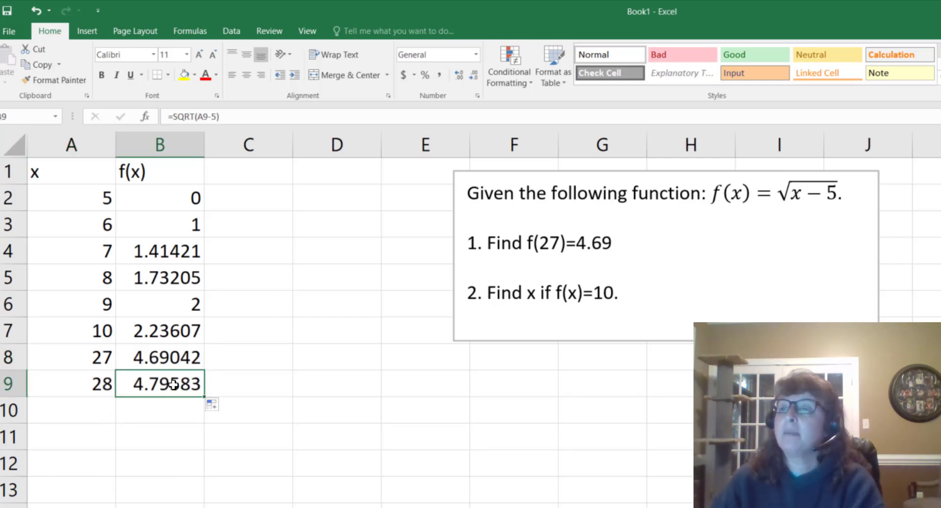
- Start a Goal Seek on B9 with a target value of 10
click(231, 30)
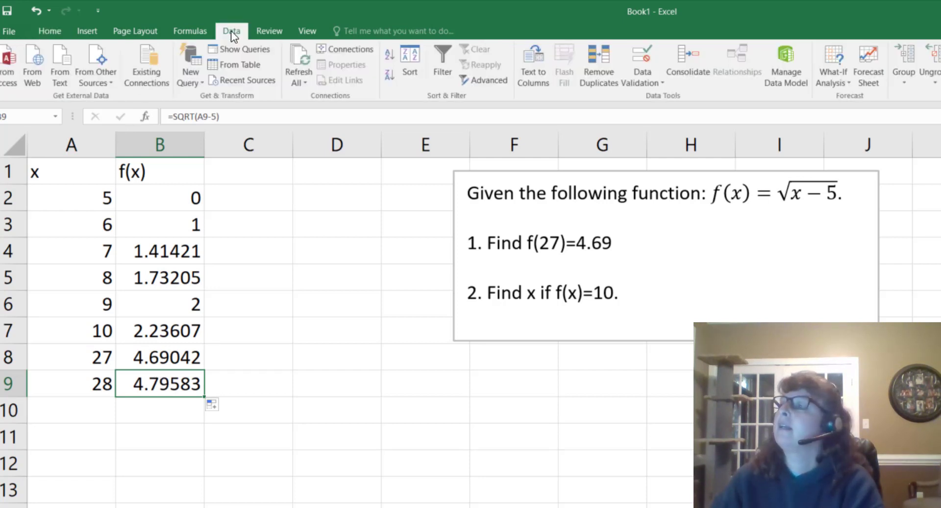
click(824, 75)
click(856, 114)
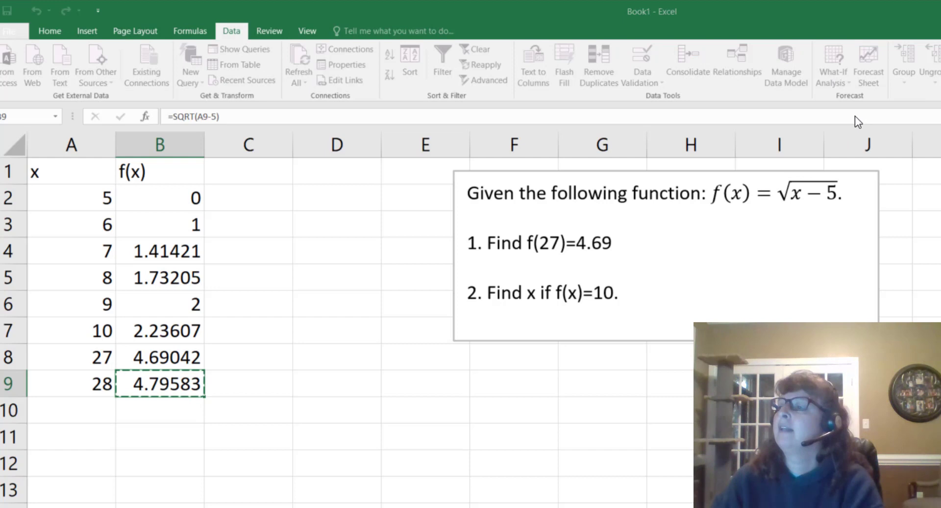
drag(746, 338, 321, 311)
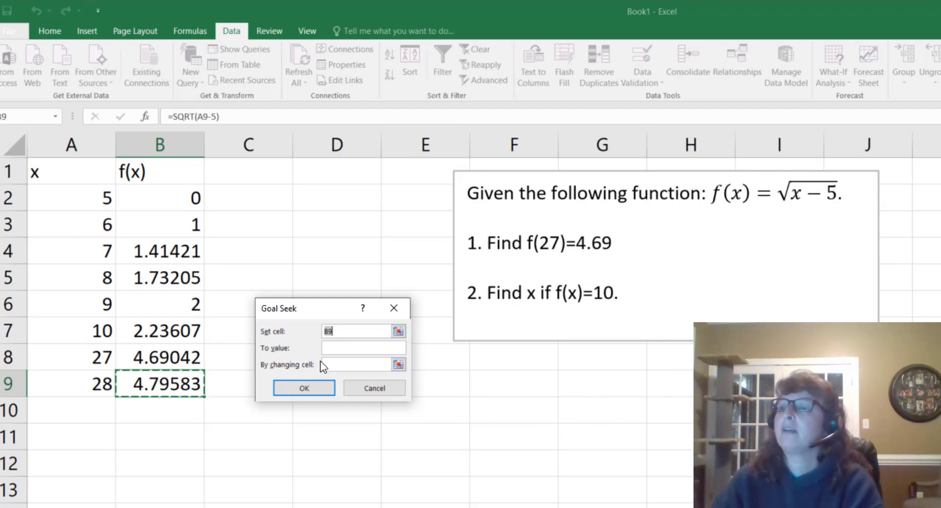
click(333, 348)
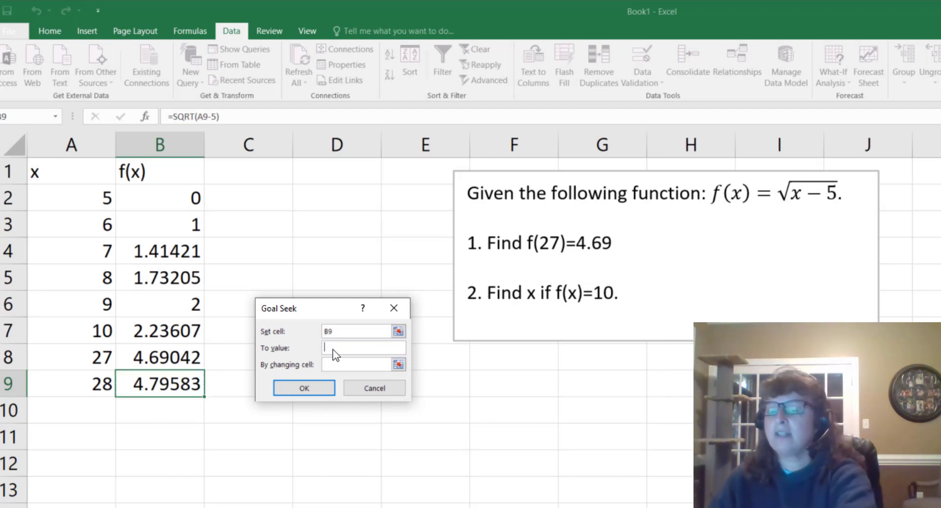
text(10)
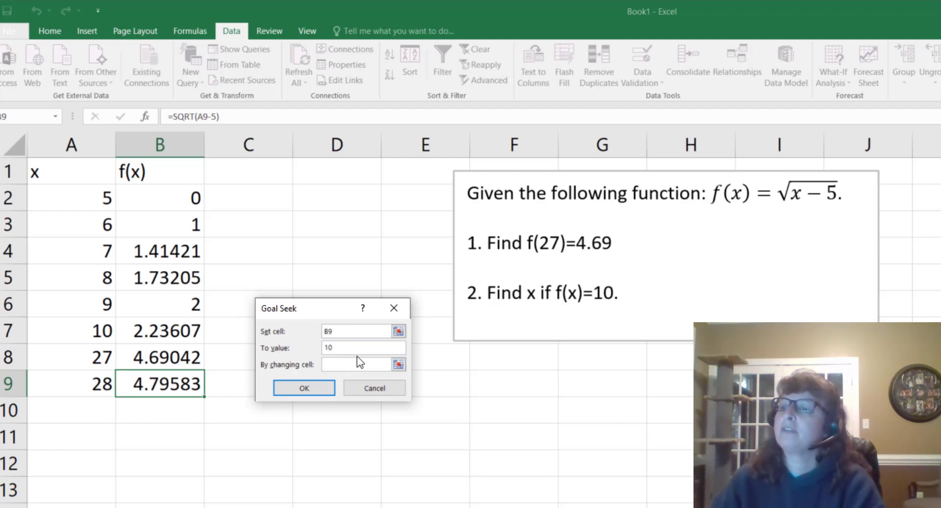
- Vary A9 and accept the result x = 104.989, f(x) = 9.99945
click(322, 367)
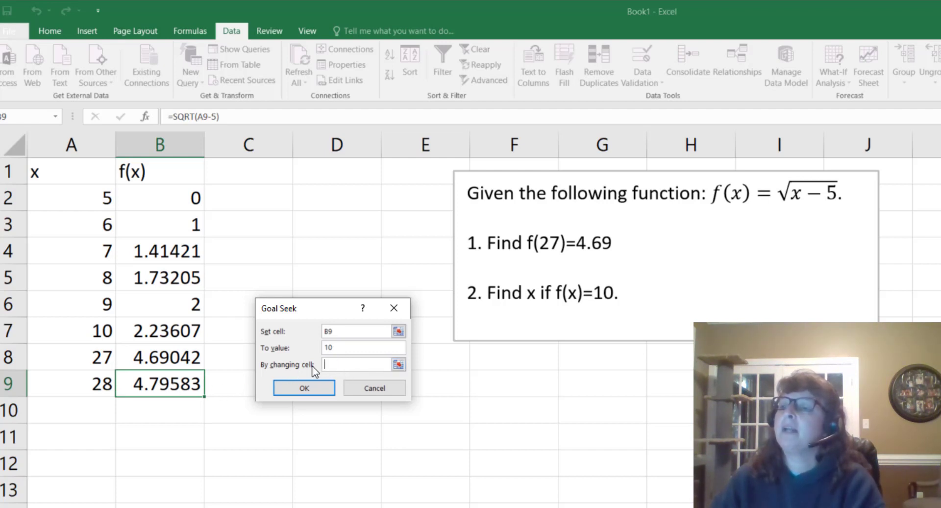
click(77, 384)
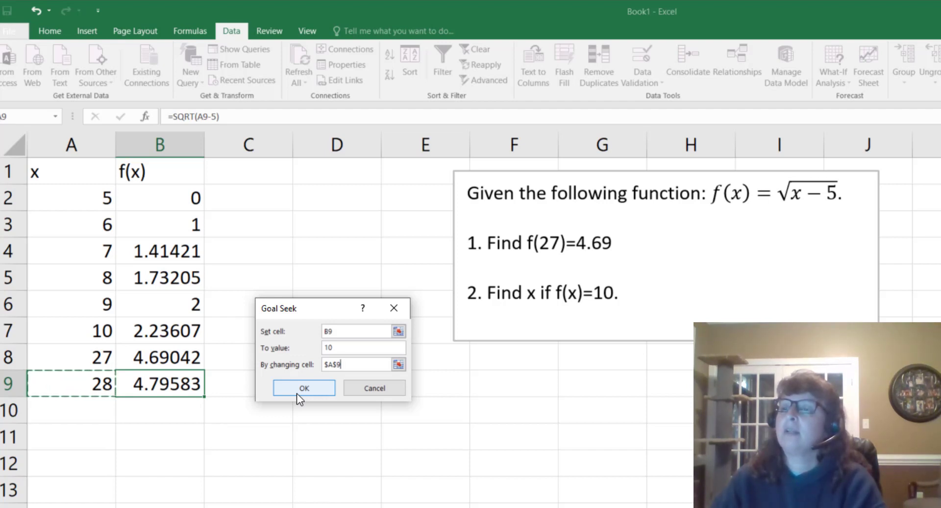
click(297, 393)
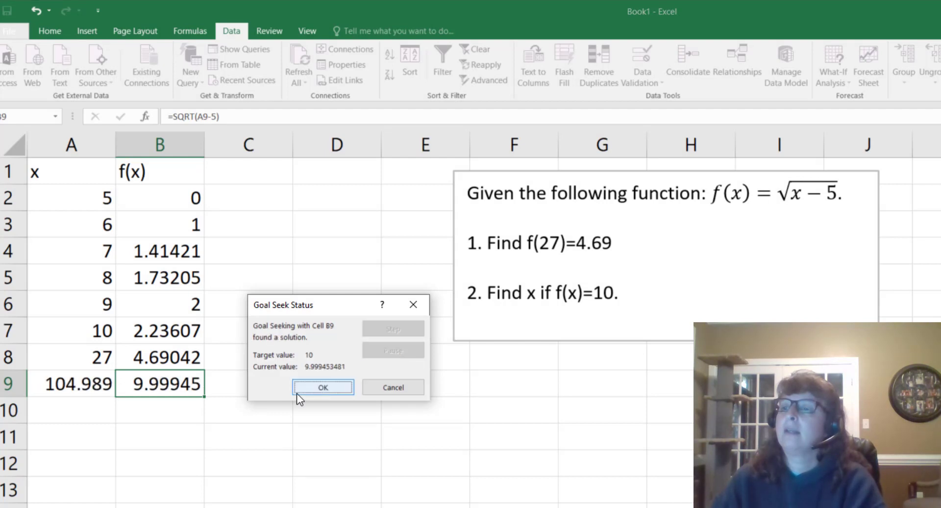
click(297, 393)
click(637, 283)
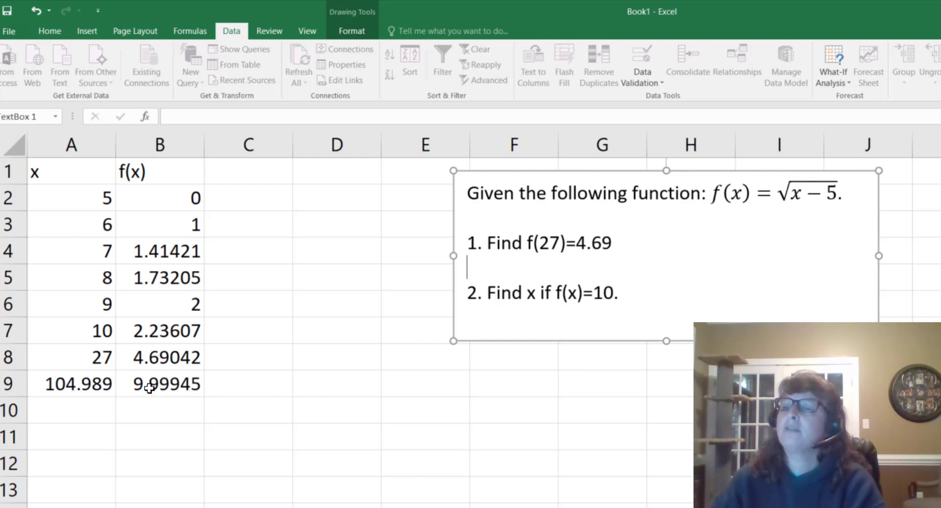
click(332, 417)
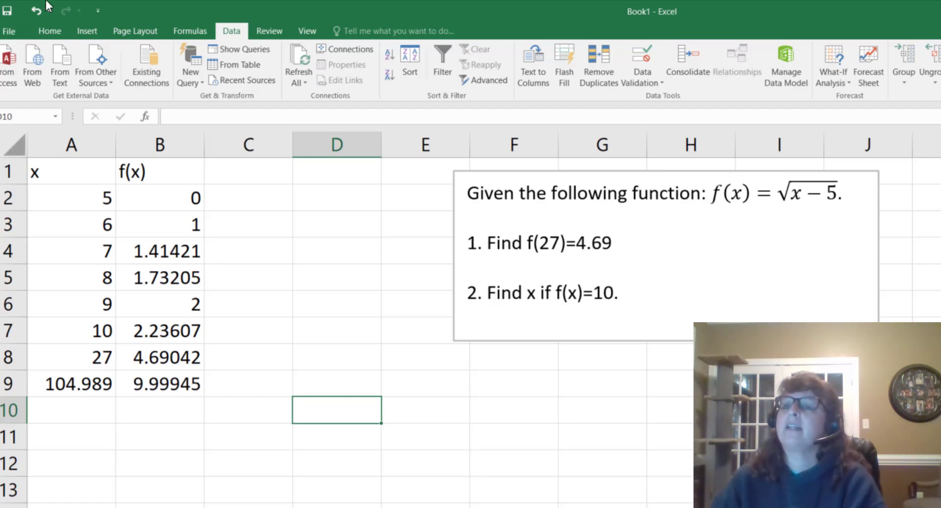
- Change the Formulas option Maximum Change from 0.001 to .00000000001
click(10, 32)
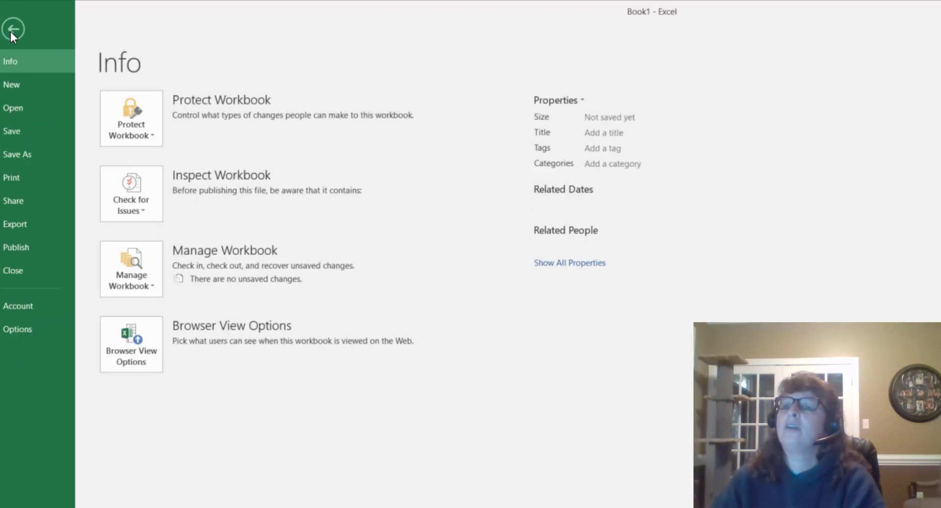
click(11, 327)
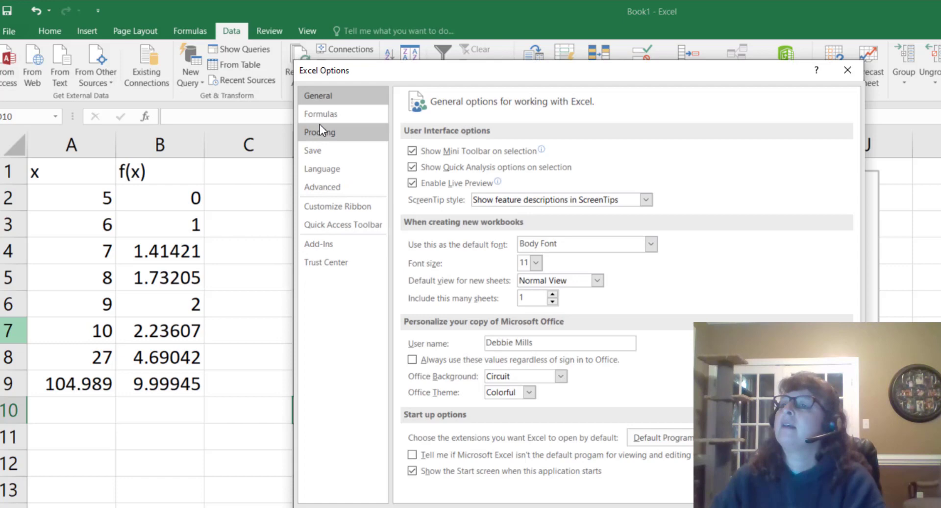
click(321, 114)
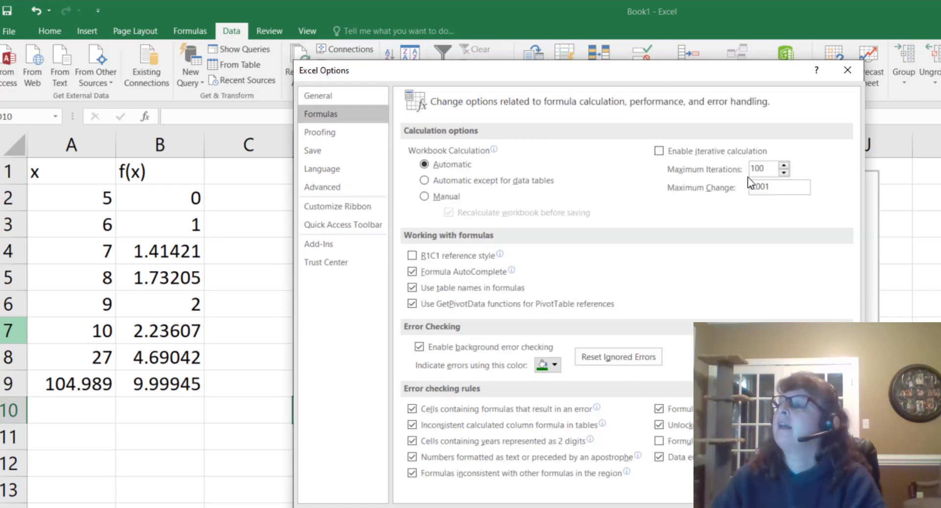
double_click(771, 187)
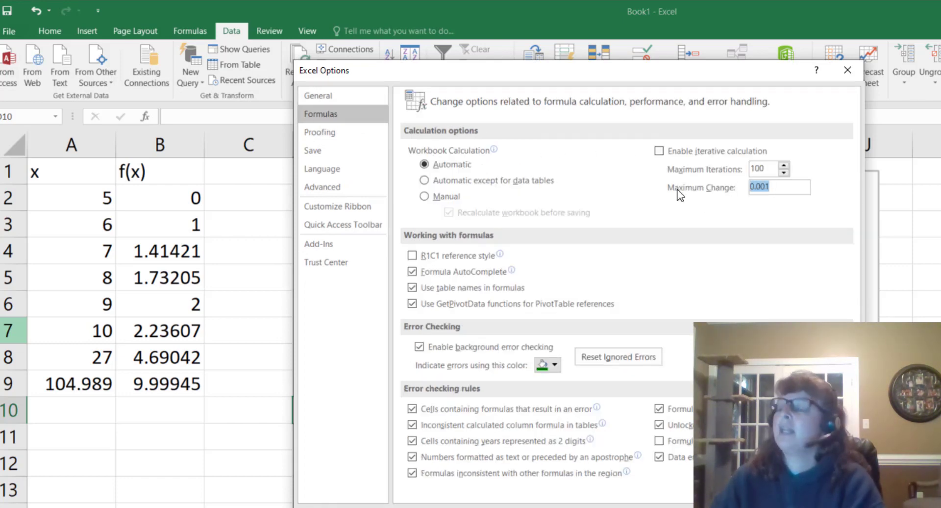
text(.0000000000)
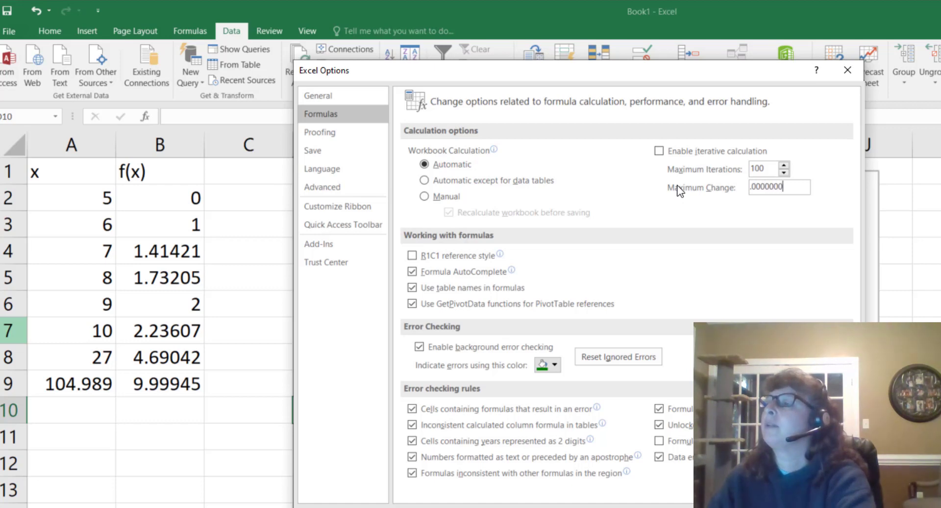
text(1)
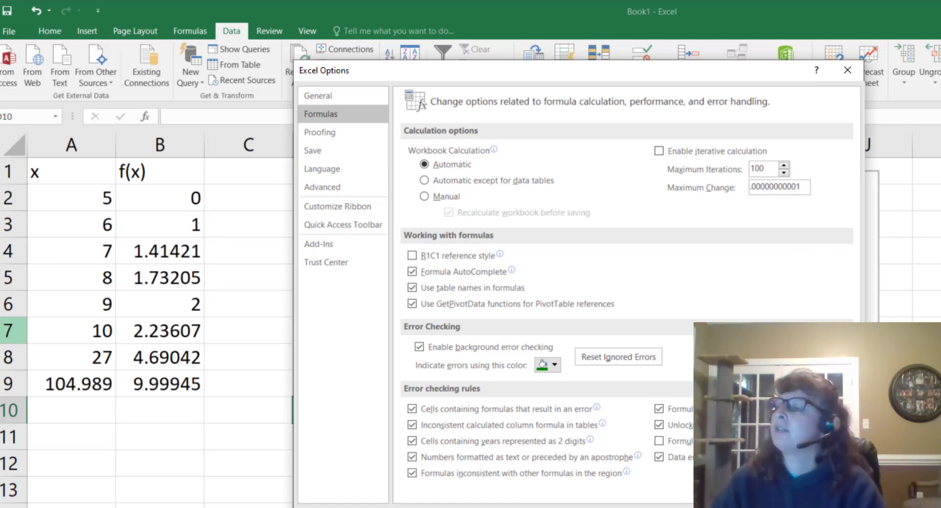
key(Escape)
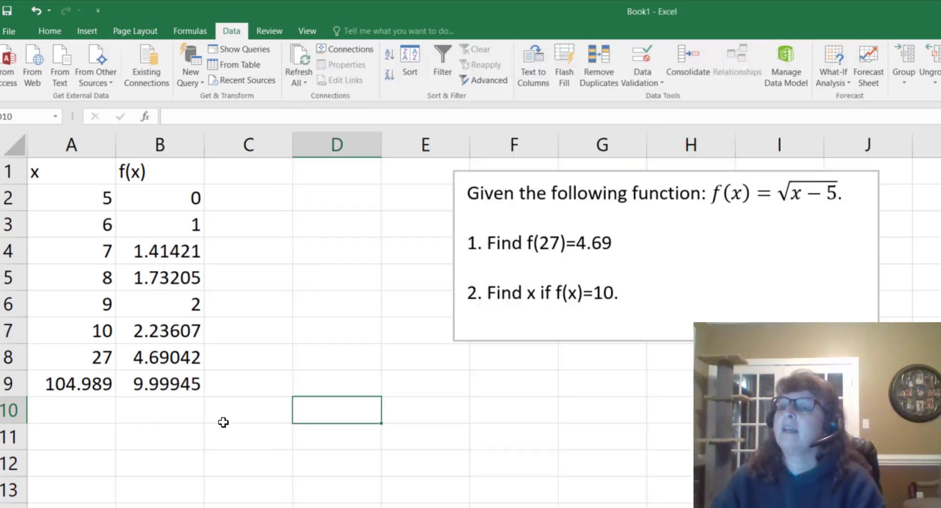
- Copy row 9's x and f(x) down into row 10
drag(63, 384, 180, 400)
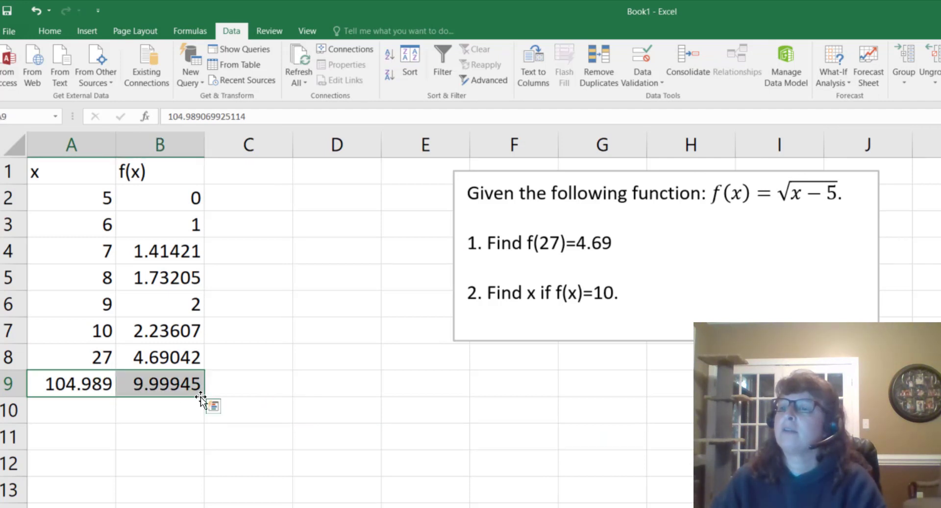
drag(203, 397, 210, 430)
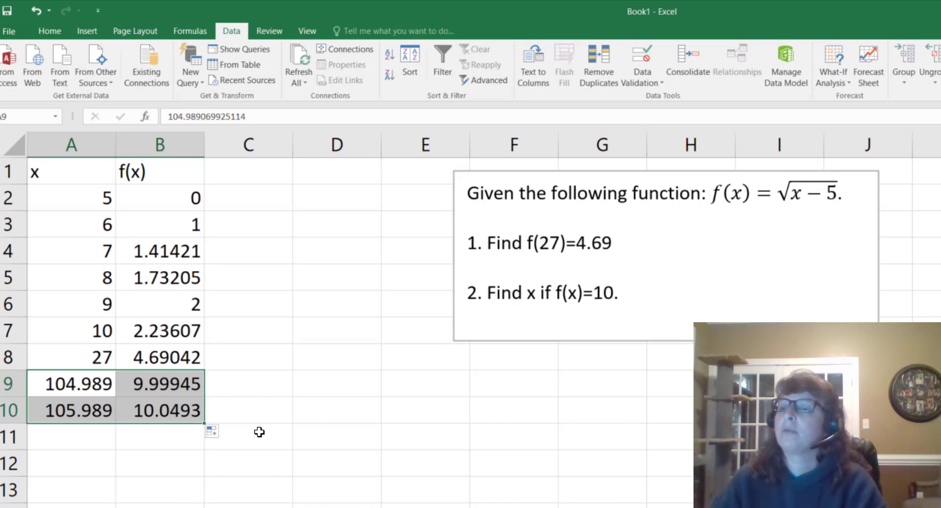
click(146, 413)
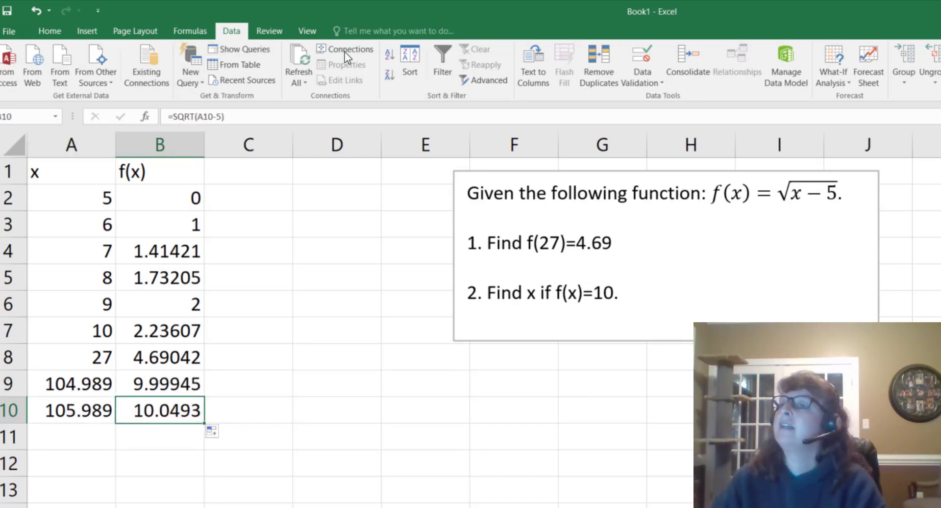
- Goal Seek B10 to 10 by changing A10, giving x = 105 exactly
click(834, 84)
click(849, 113)
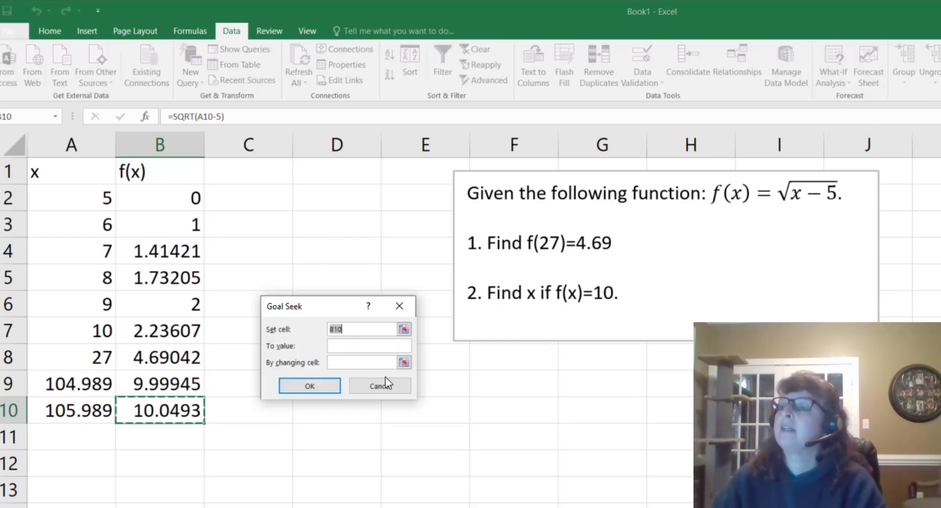
click(336, 349)
text(10)
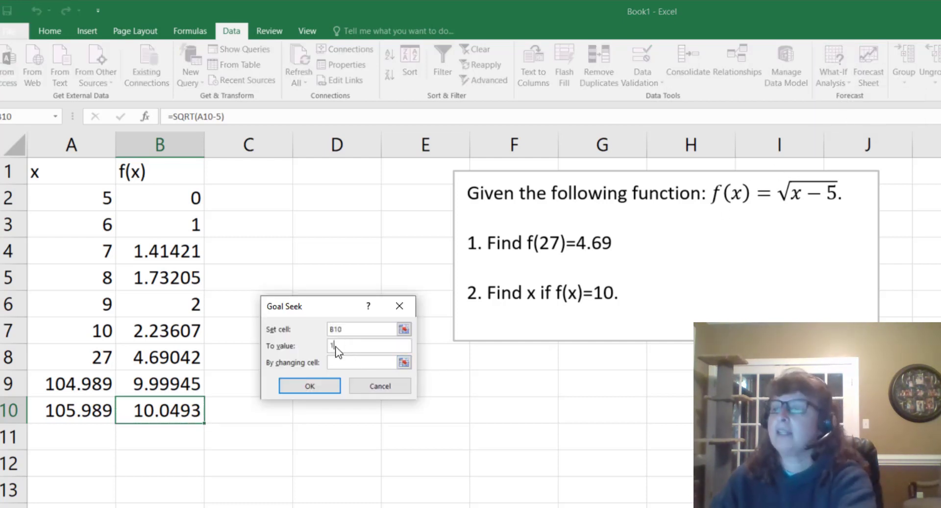
click(363, 362)
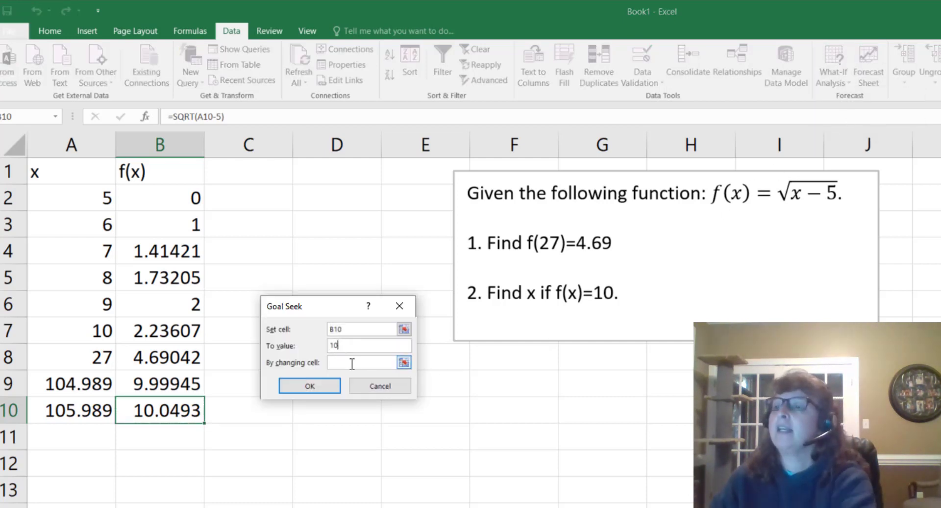
click(57, 411)
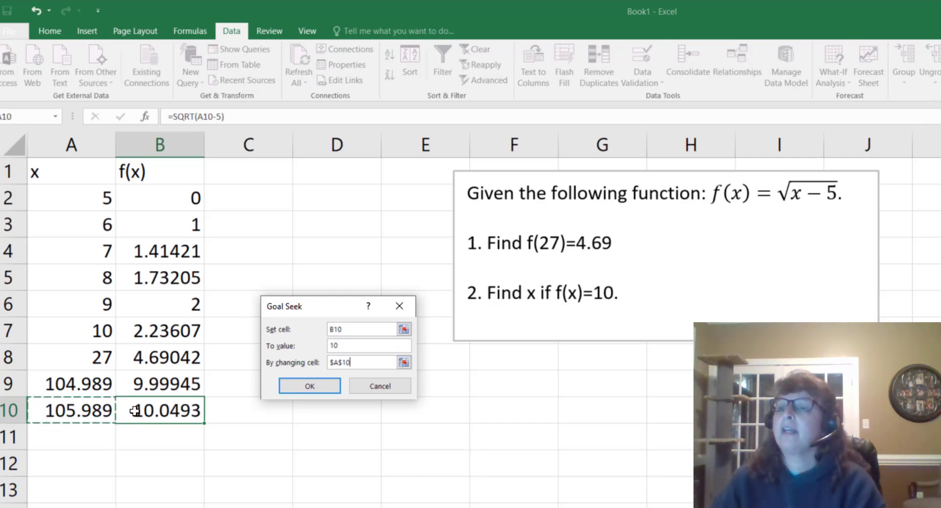
click(316, 389)
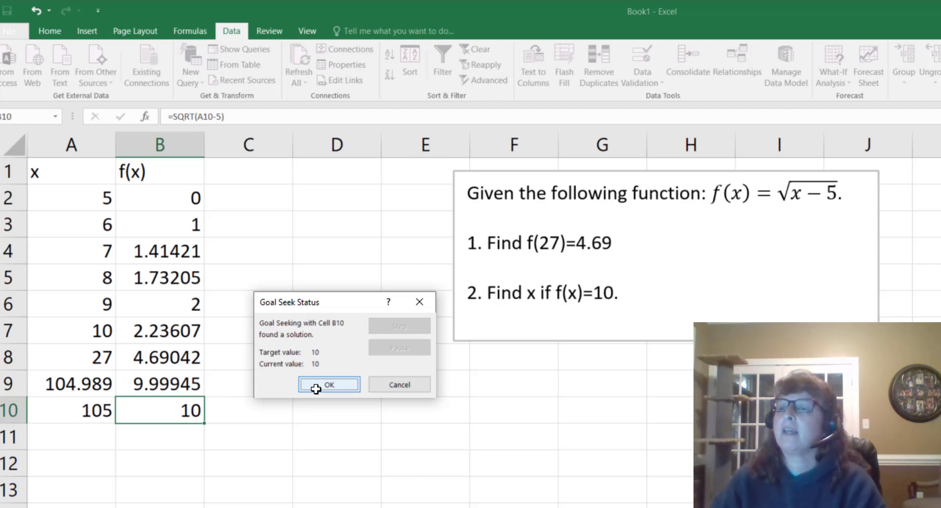
click(316, 389)
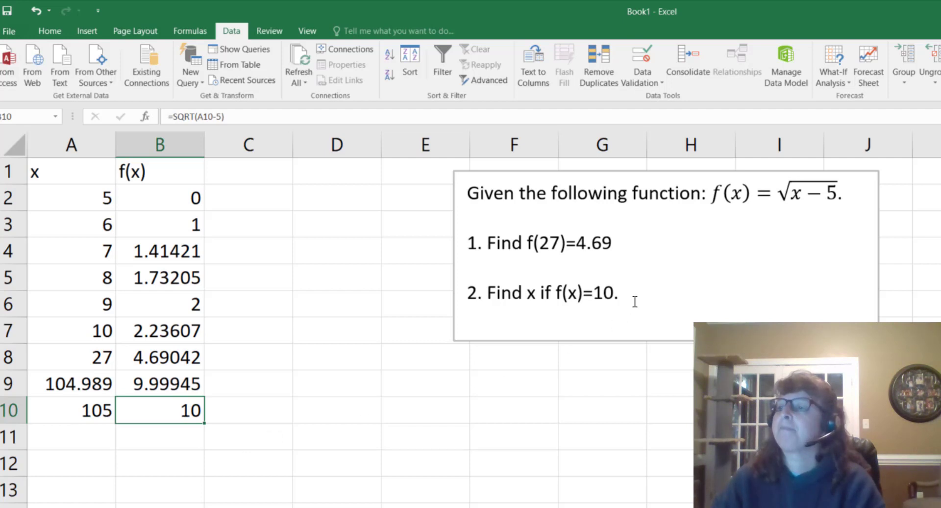
click(92, 417)
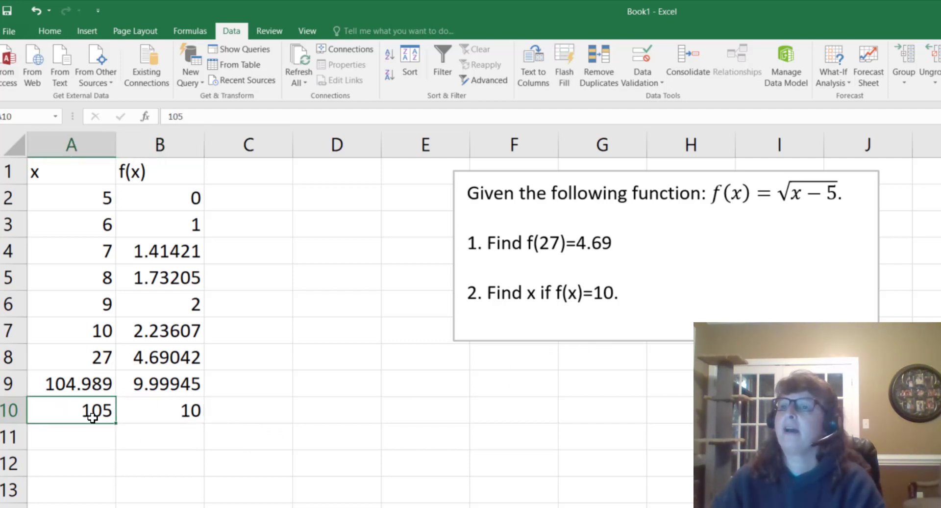